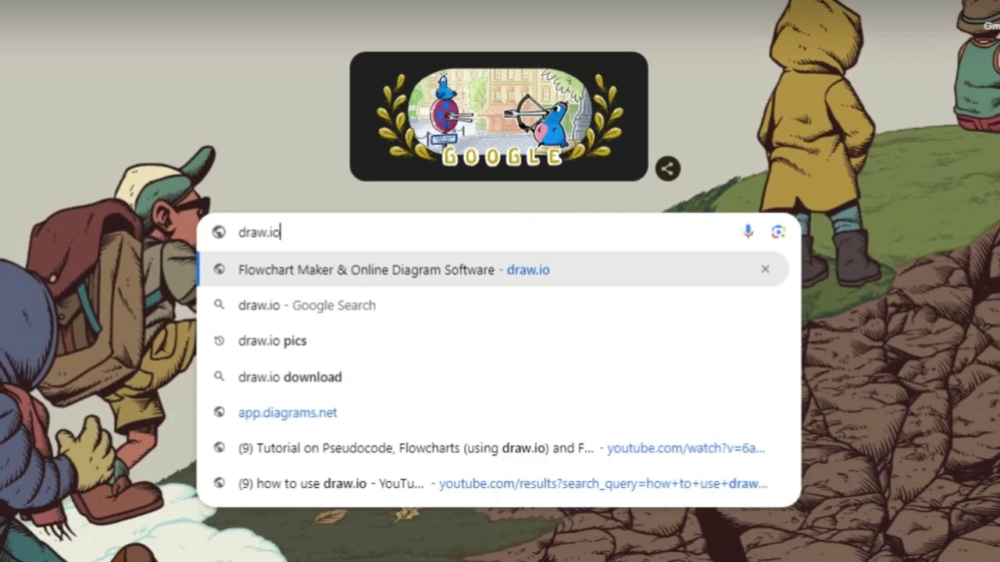
- Open draw.io and create a blank diagram named '11'
click(268, 259)
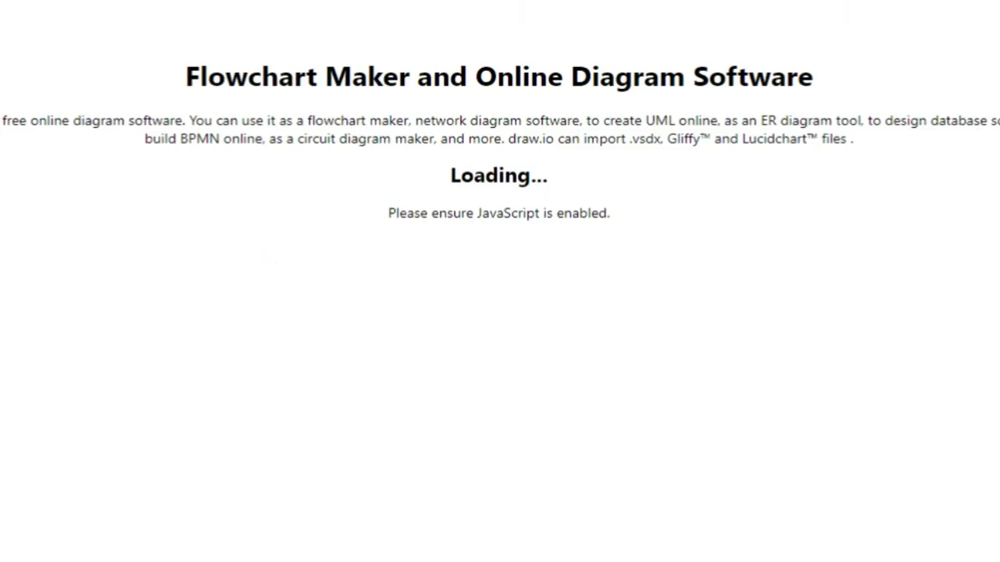
click(460, 234)
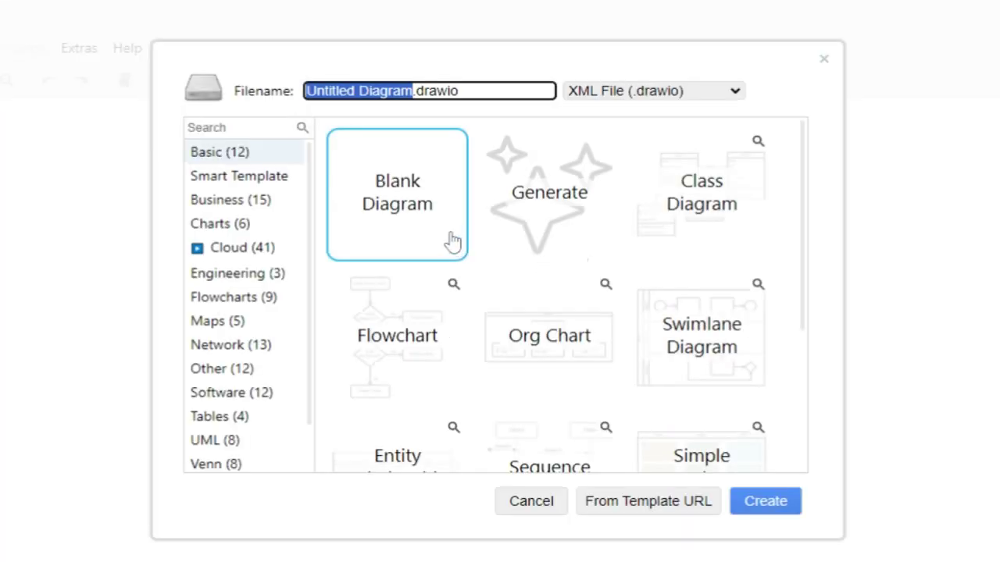
key(BackSpace)
text(11)
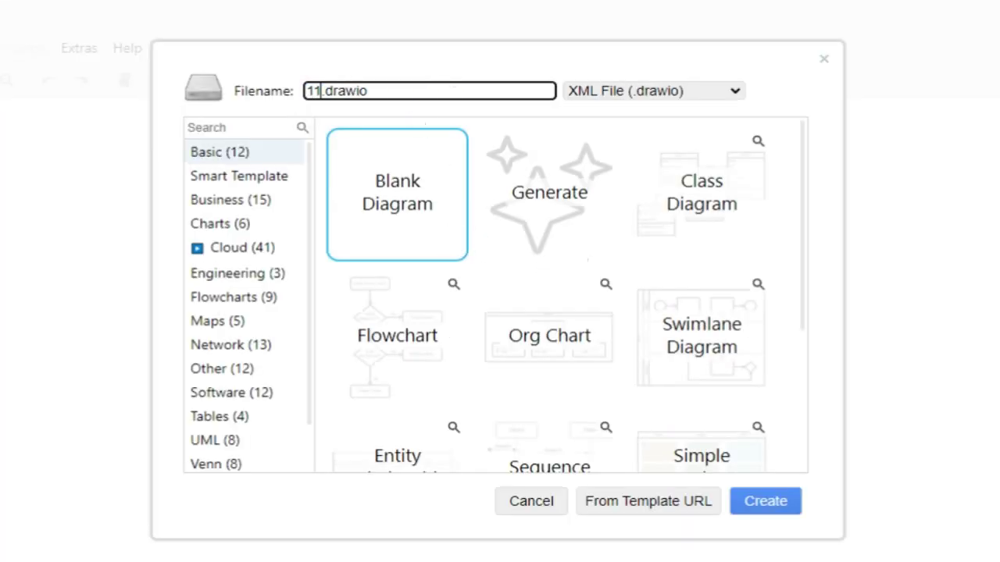
click(765, 503)
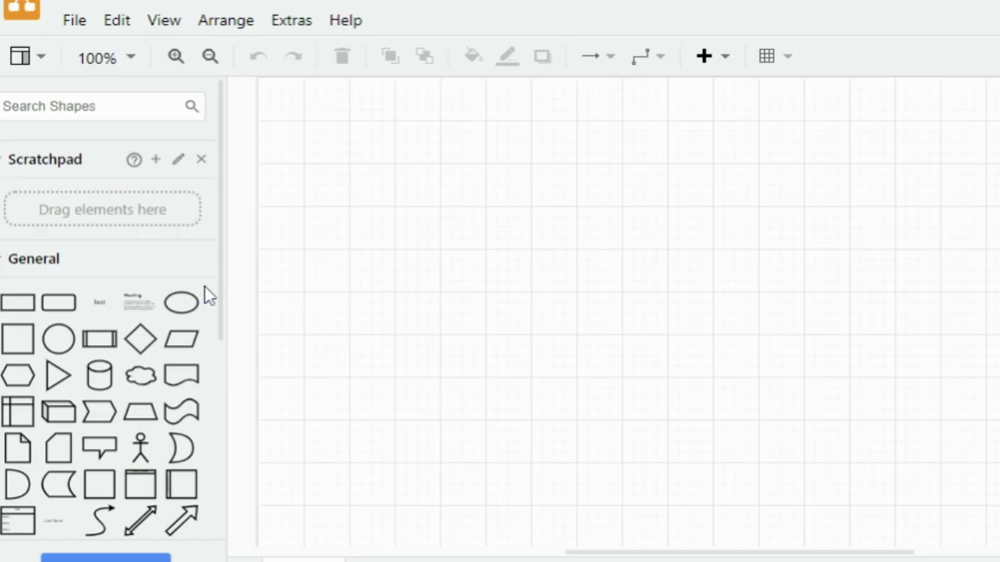
- Place an ellipse near the top of the canvas labelled 'Start'
drag(183, 303, 676, 91)
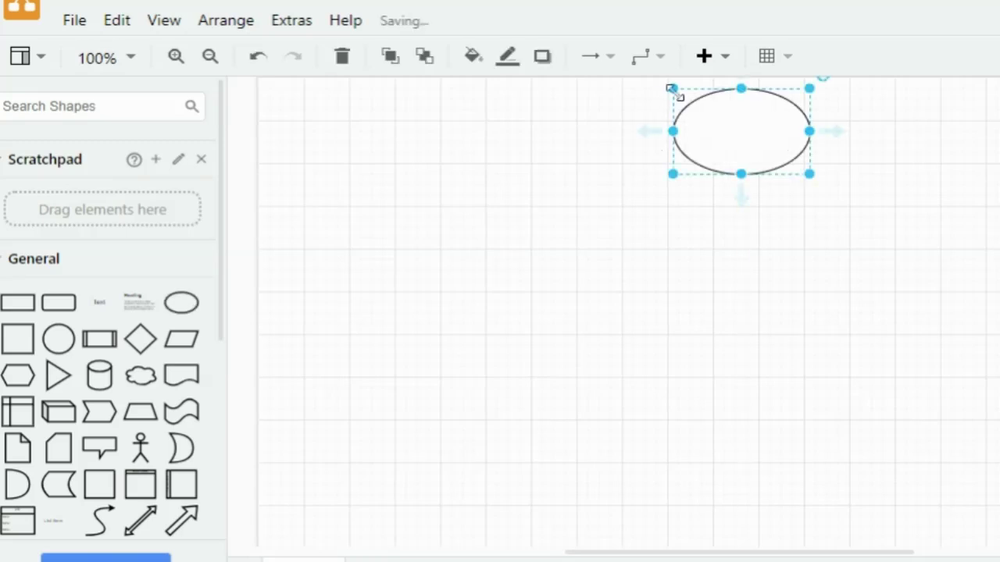
double_click(727, 118)
text(Start)
click(862, 134)
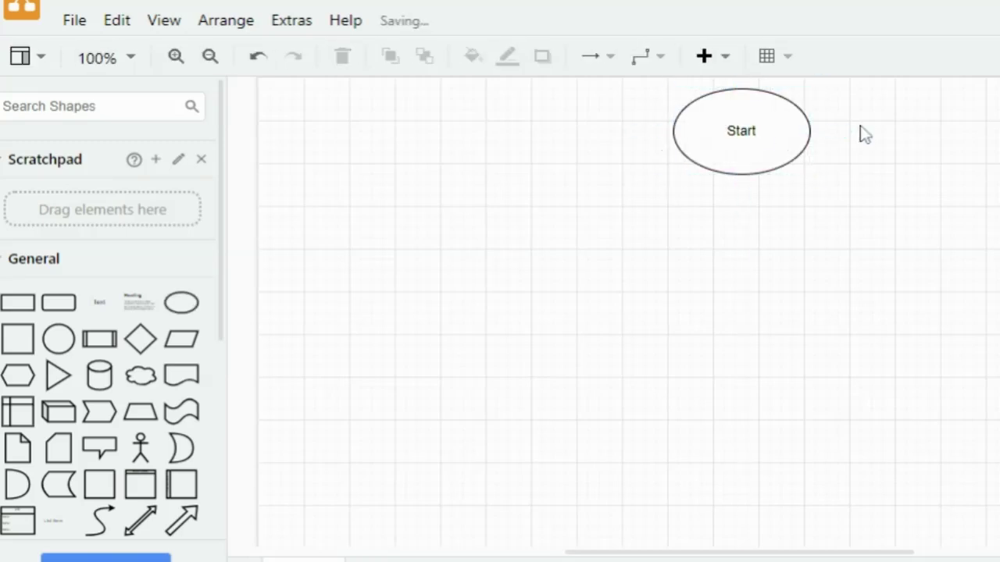
- Add a widened parallelogram under Start reading 'Enter mass in pounds', joined by an arrow
drag(181, 339, 699, 224)
drag(810, 238, 862, 237)
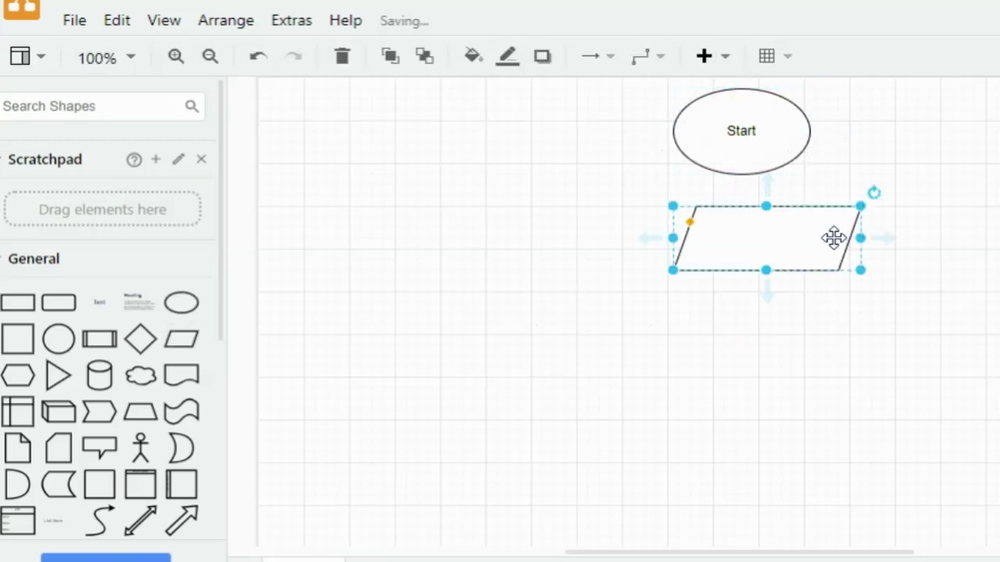
drag(772, 244, 747, 243)
mouse_move(748, 186)
click(797, 195)
drag(741, 188, 741, 201)
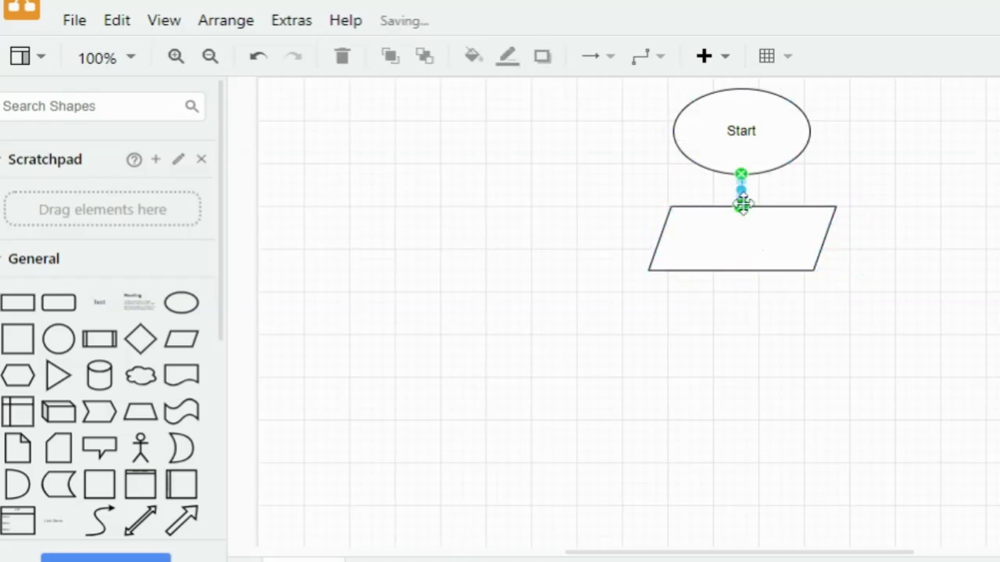
double_click(725, 239)
text(Enter mass in pounds)
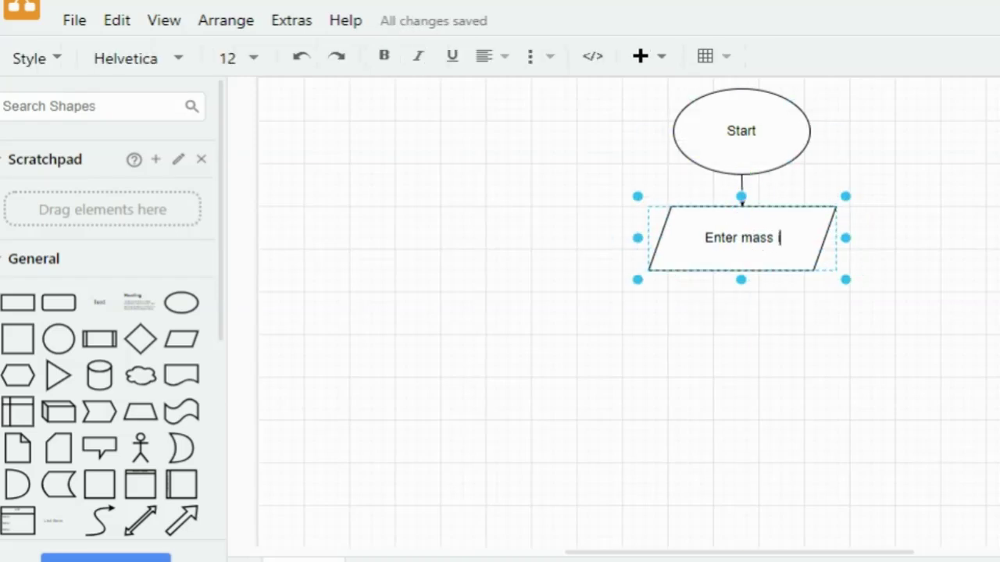
click(928, 237)
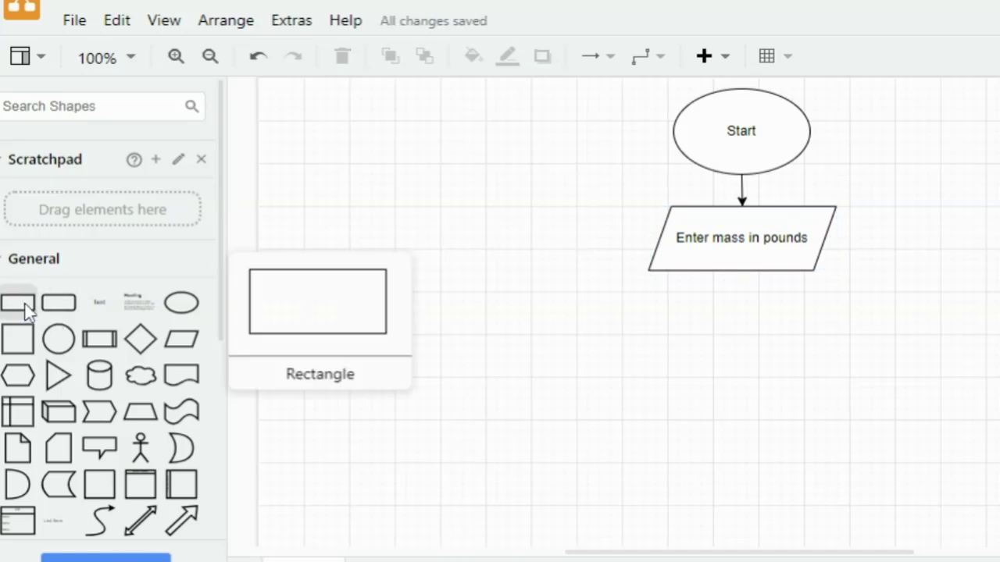
- Add a widened, centred rectangle labelled 'Convert pounds into Kgs', with an arrow from the parallelogram
drag(17, 303, 680, 304)
drag(810, 335, 842, 334)
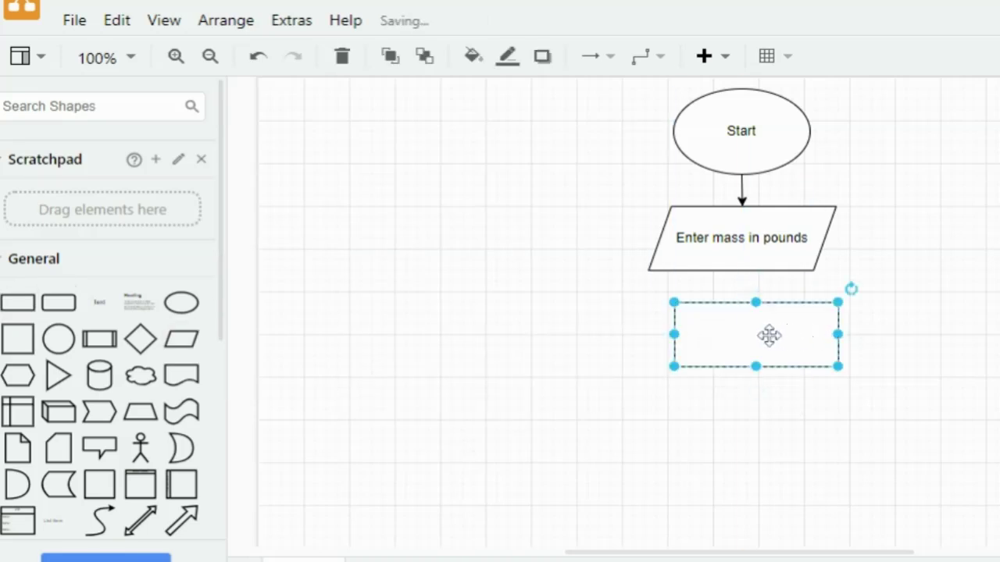
drag(768, 332, 761, 341)
drag(741, 271, 742, 303)
double_click(706, 333)
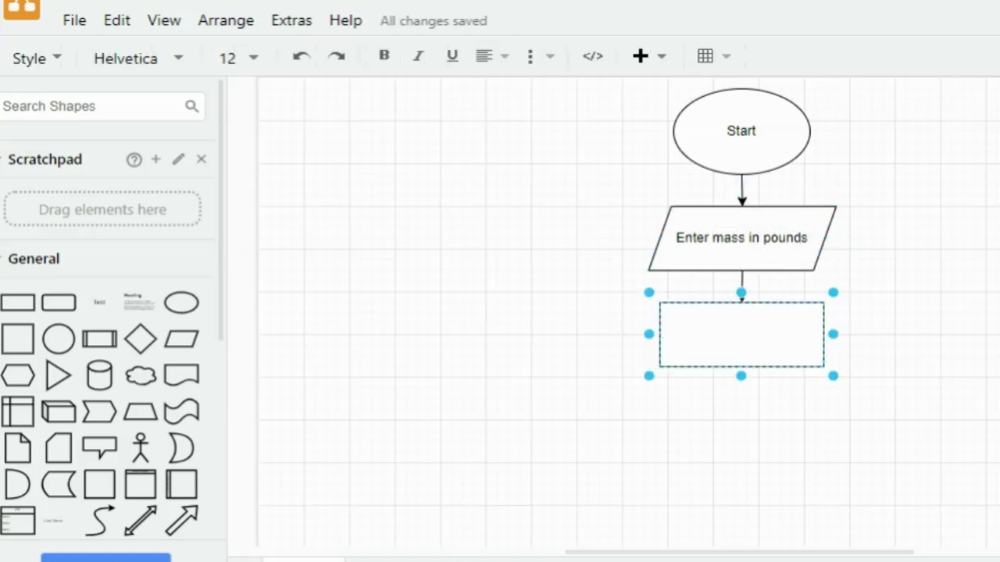
text(Convert pounds into Kgs)
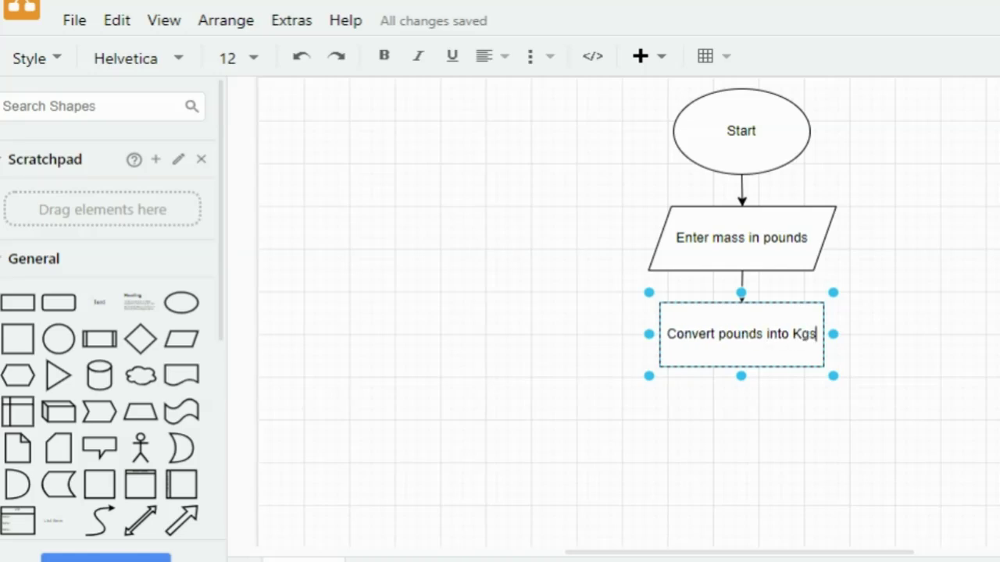
click(873, 329)
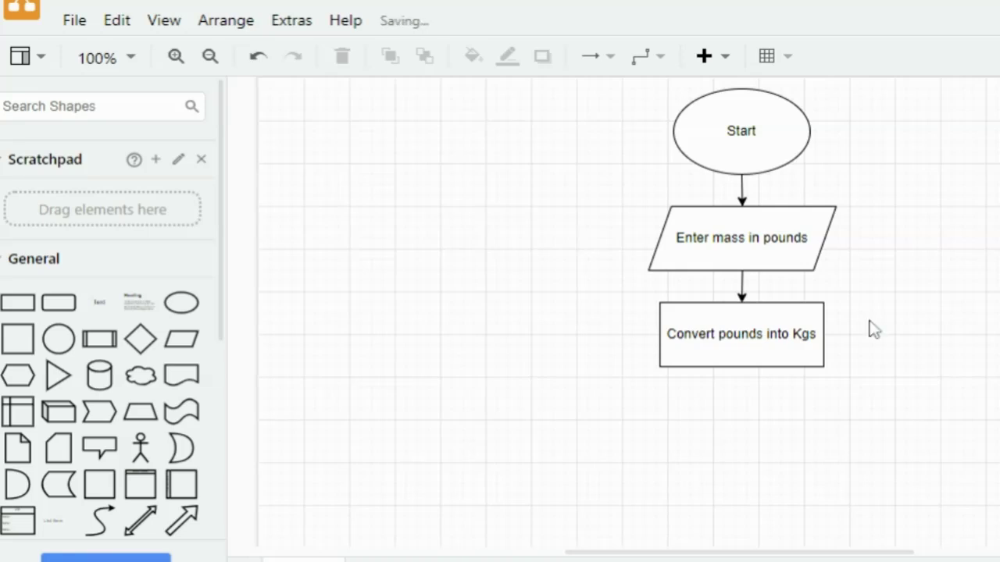
- Add a parallelogram reading 'Display mass in Kgs' below the Convert box, joined by an arrow
drag(181, 339, 674, 416)
drag(815, 441, 860, 441)
drag(775, 438, 753, 428)
drag(748, 382, 743, 399)
double_click(711, 427)
text(D)
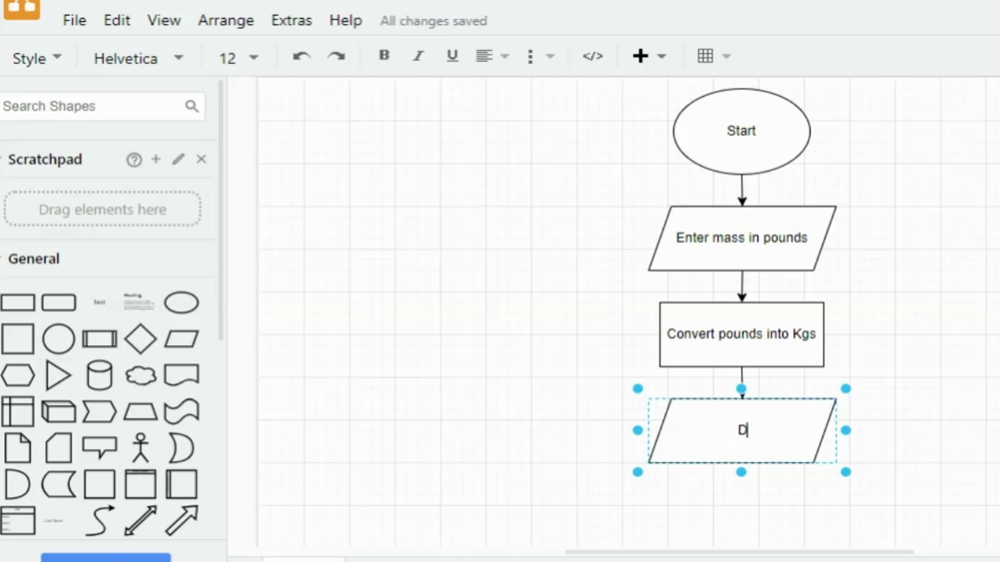
text(isplay mass in Kgs)
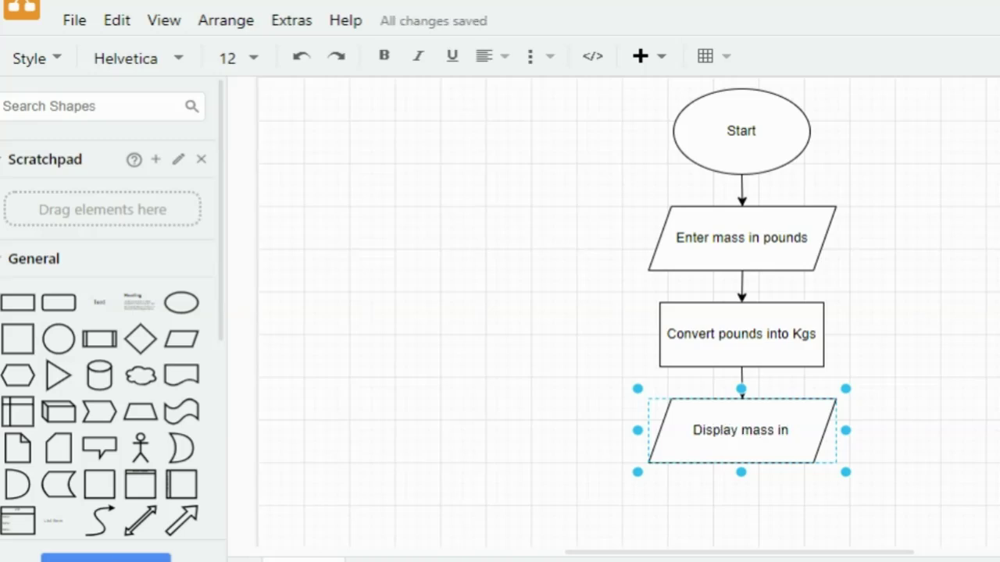
click(901, 414)
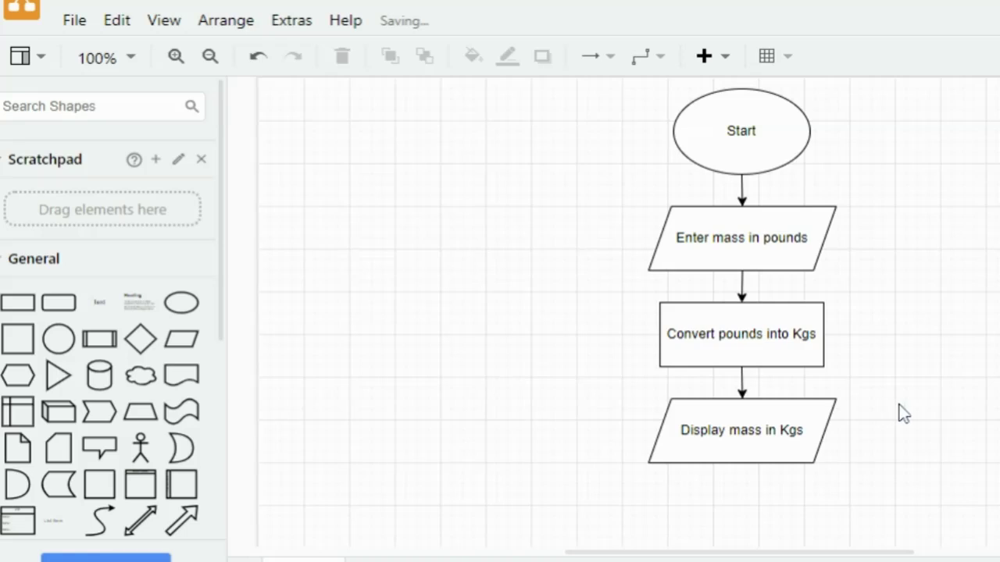
- Add an 'End' ellipse connected below the output shape, then zoom out to view the flowchart
drag(182, 303, 667, 509)
drag(746, 428, 730, 505)
double_click(731, 505)
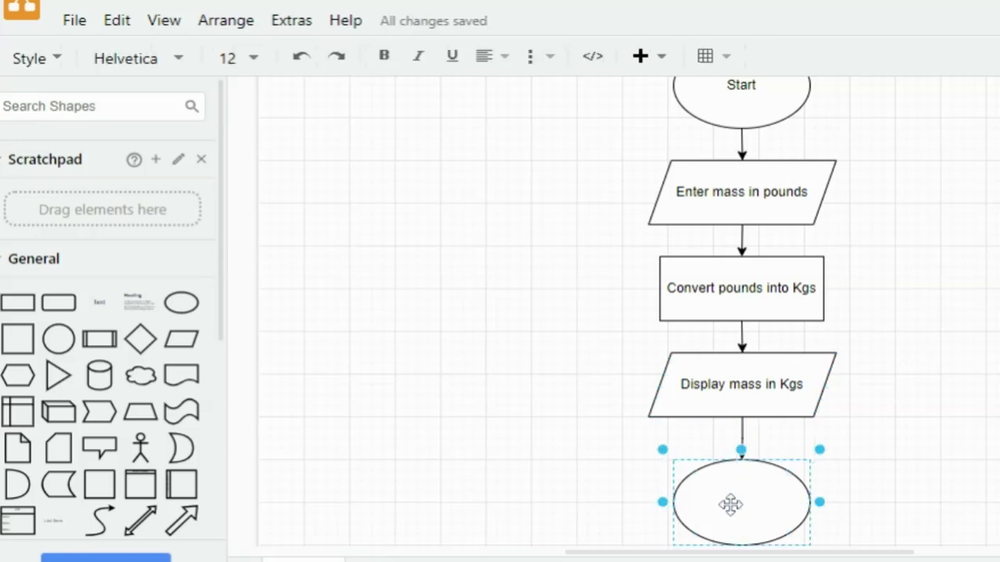
text(End)
click(908, 511)
click(211, 56)
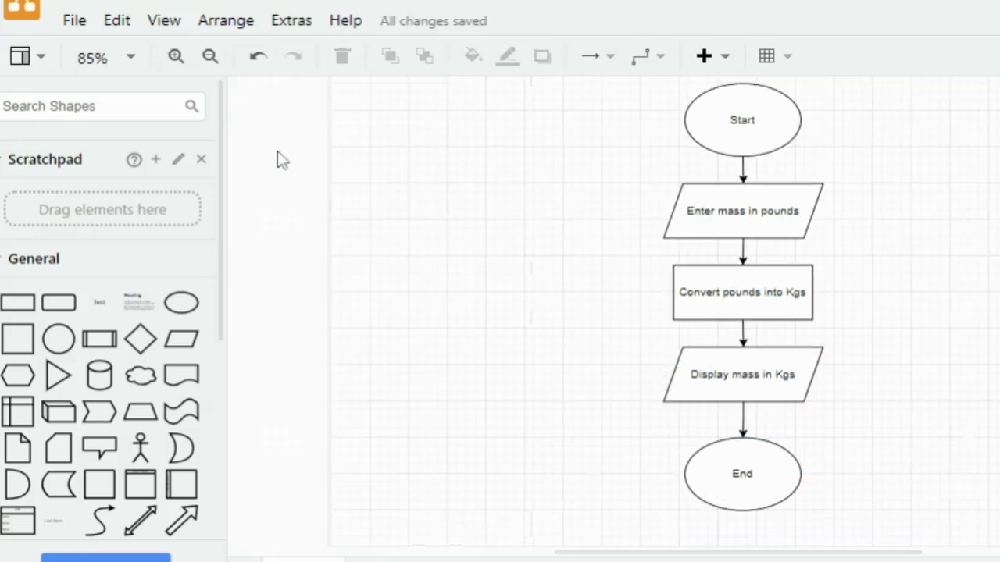
click(77, 21)
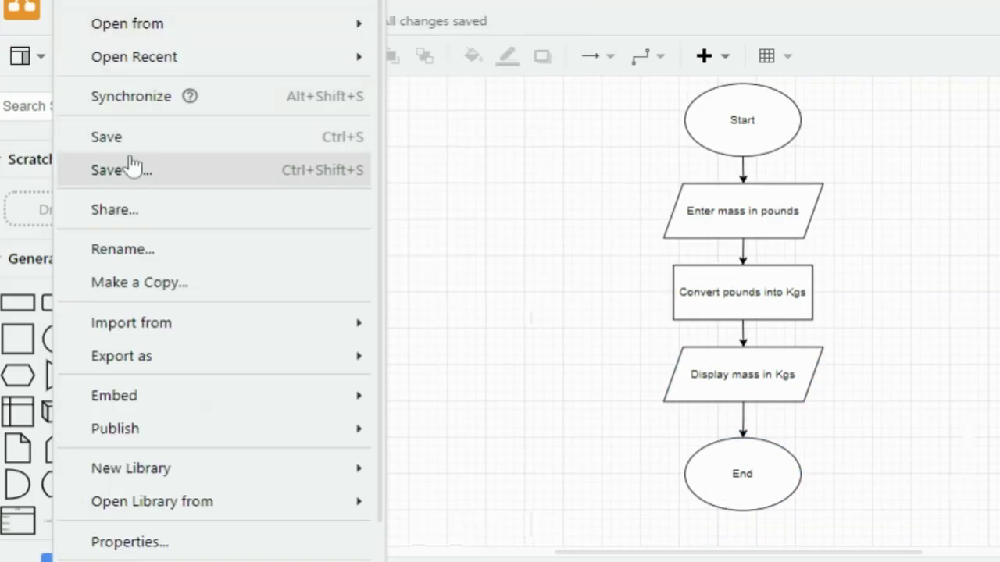
mouse_move(279, 362)
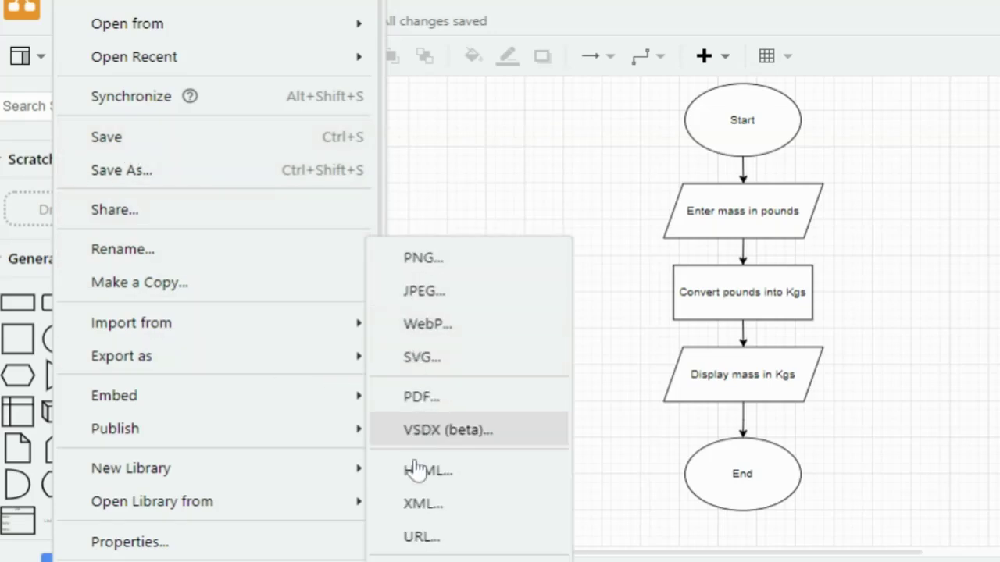
click(485, 209)
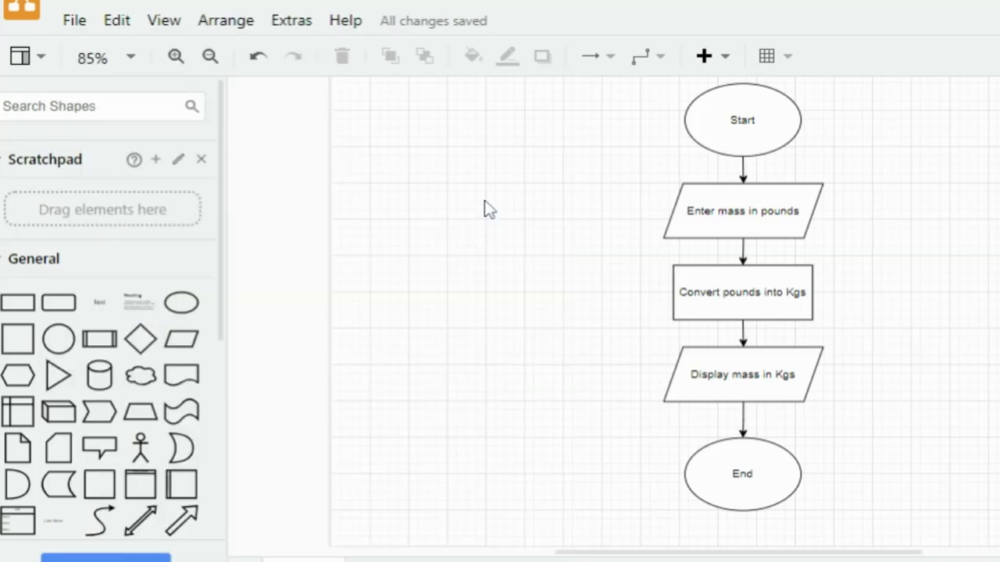